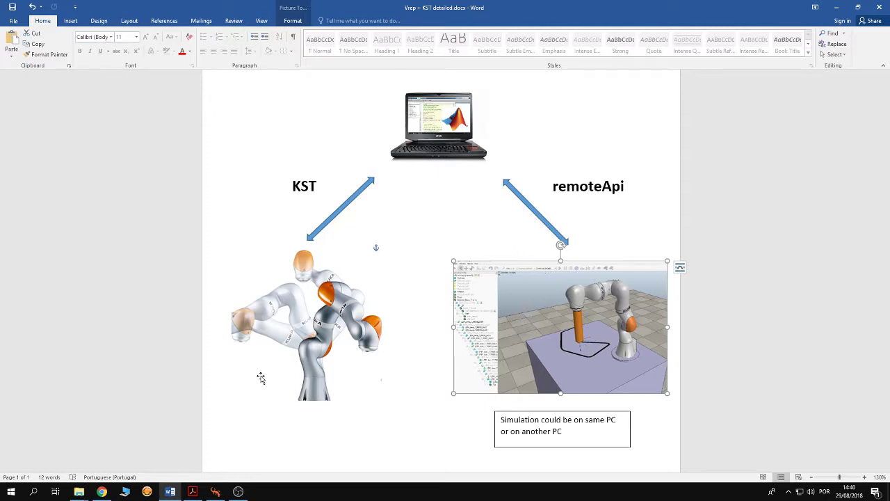
- Point out the KUKA robot, laptop and V-REP simulation pictures in the diagram
click(351, 348)
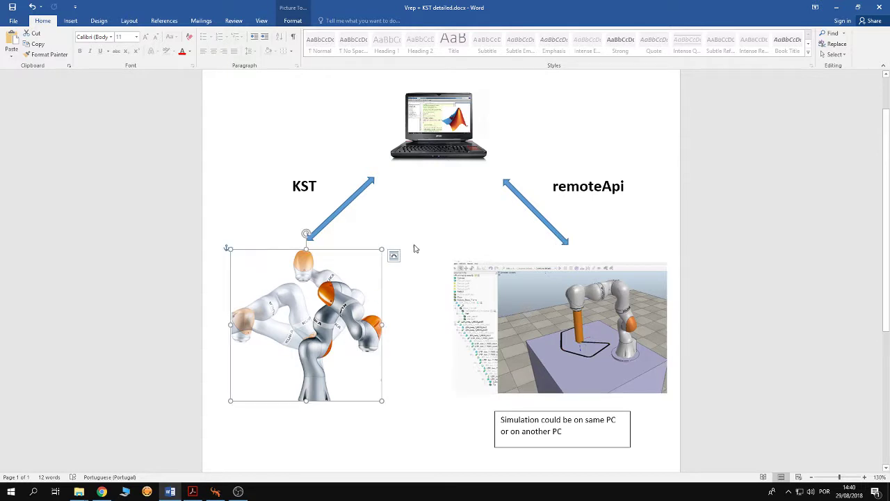
click(450, 143)
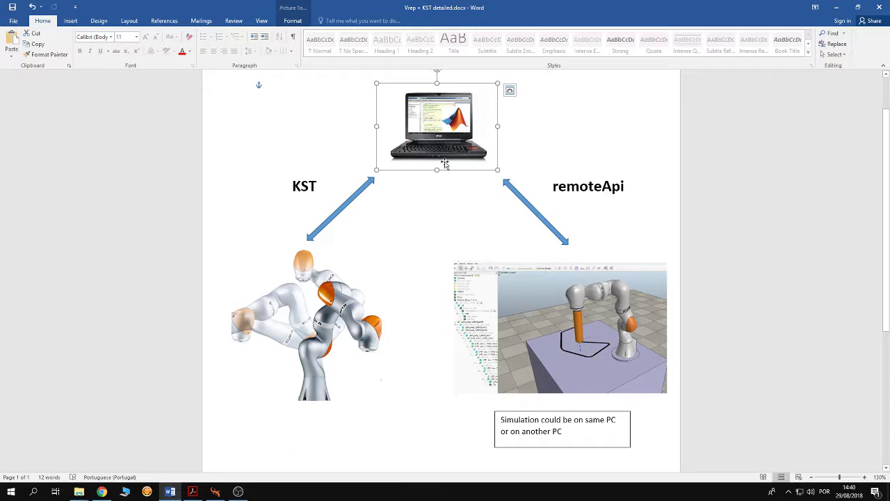
click(518, 299)
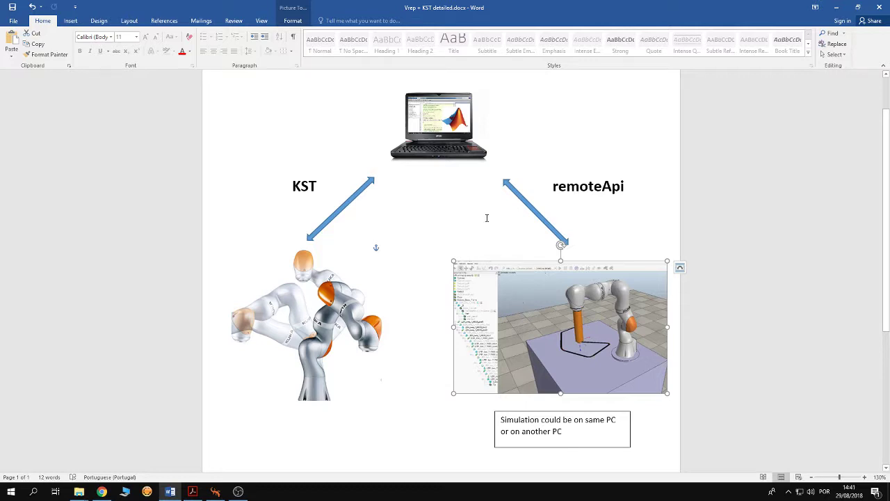
click(451, 148)
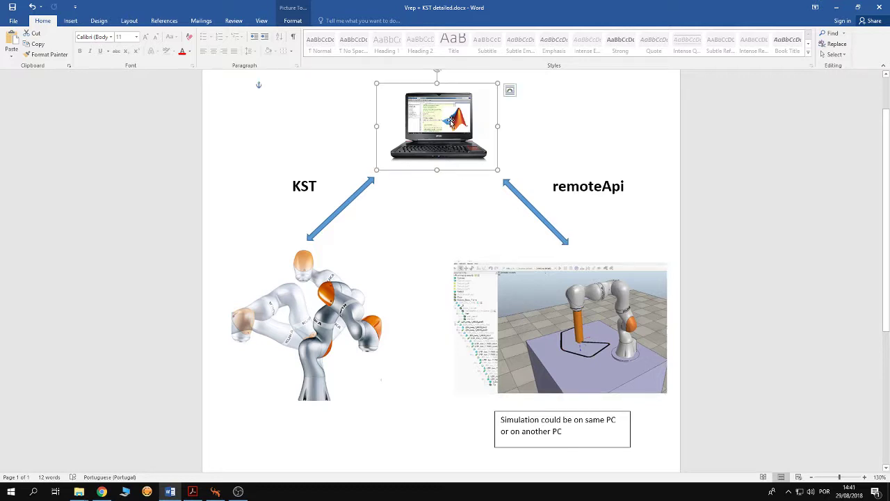
click(261, 317)
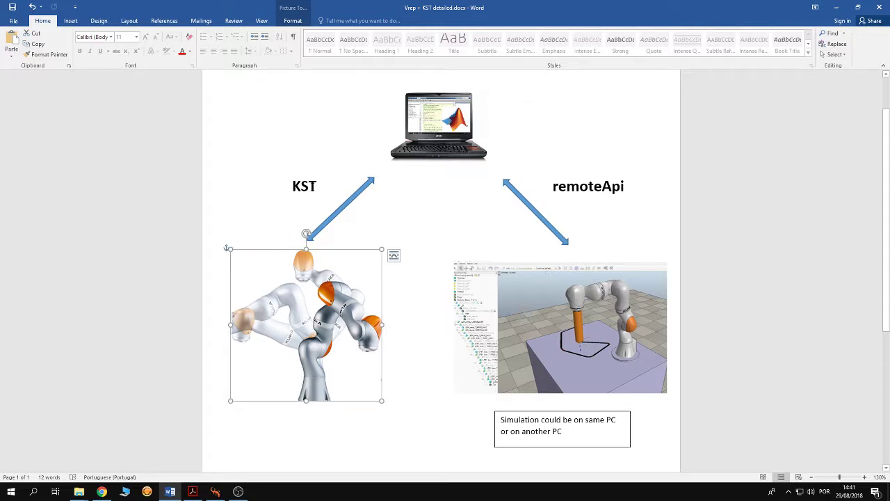
click(439, 138)
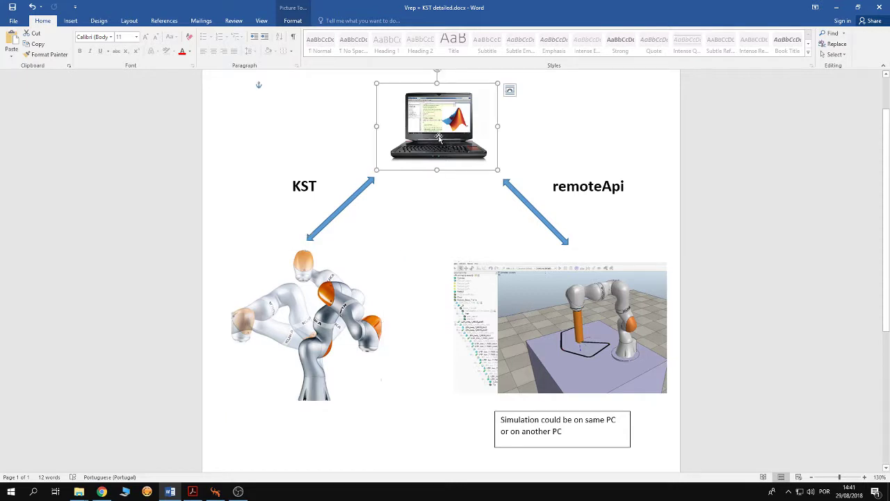
click(523, 308)
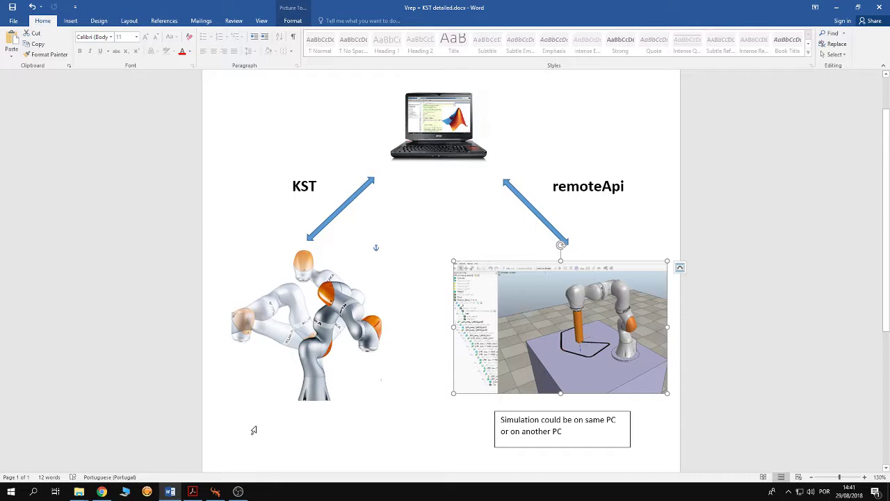
scroll(254, 430, up, 1)
scroll(332, 417, down, 1)
- In the V-REP scene, step through the LBR_iiwa_7_R800 base and joints 1 to 7
click(215, 491)
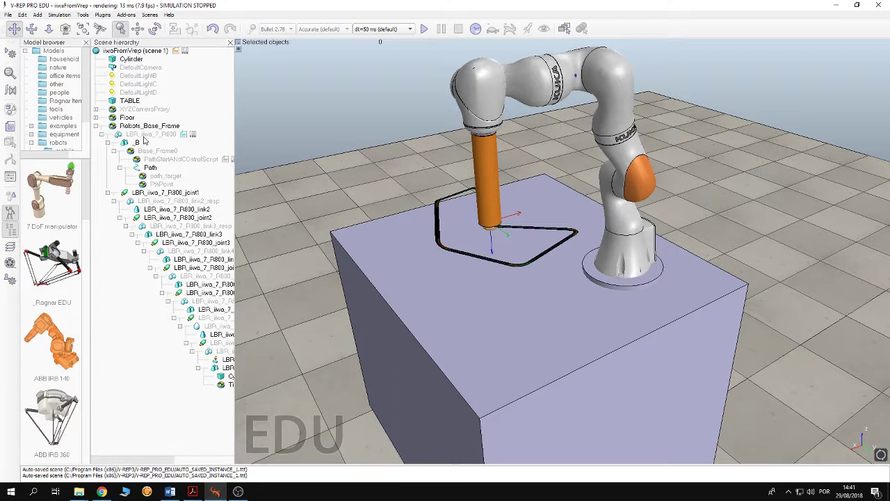
click(144, 136)
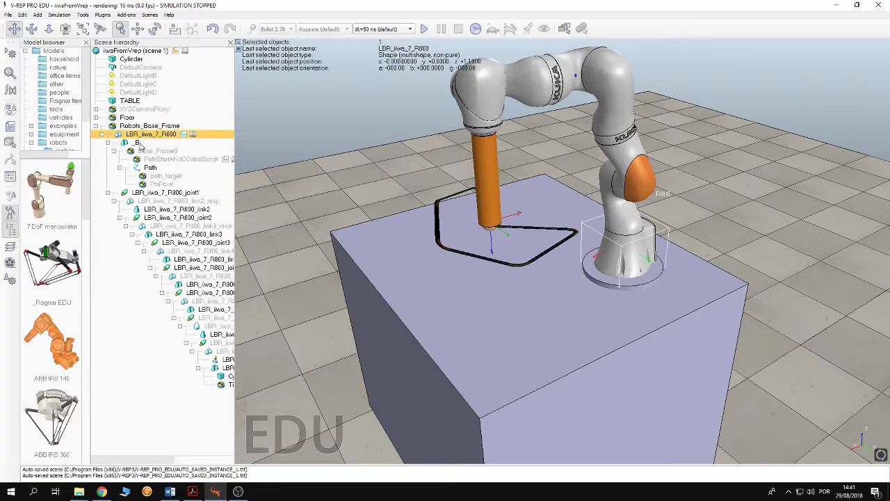
click(139, 143)
click(145, 194)
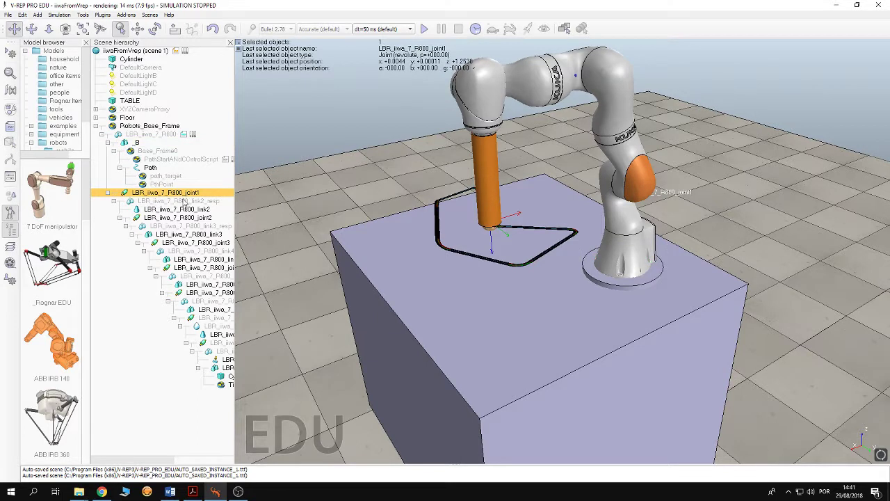
click(173, 218)
click(174, 244)
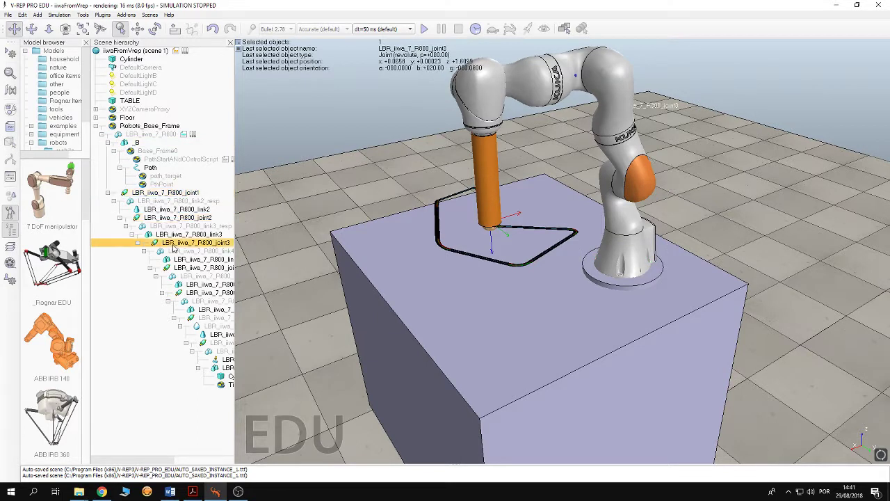
click(176, 268)
click(180, 293)
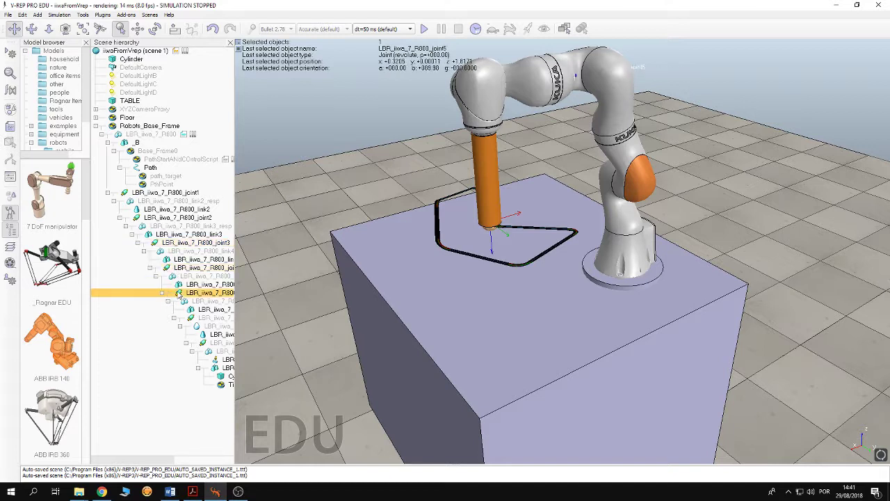
click(190, 319)
click(206, 344)
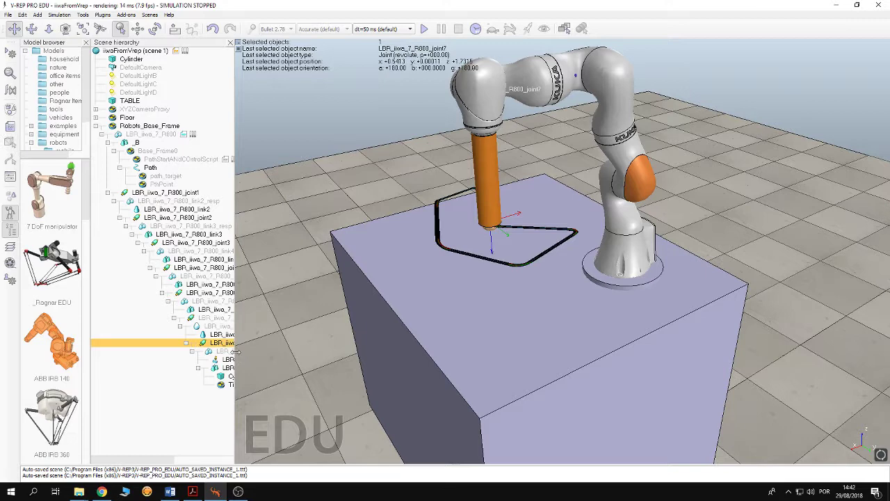
- Widen the object tree and compare LBR_iiwa_7_R800_link7 with link7_resp
drag(238, 350, 300, 350)
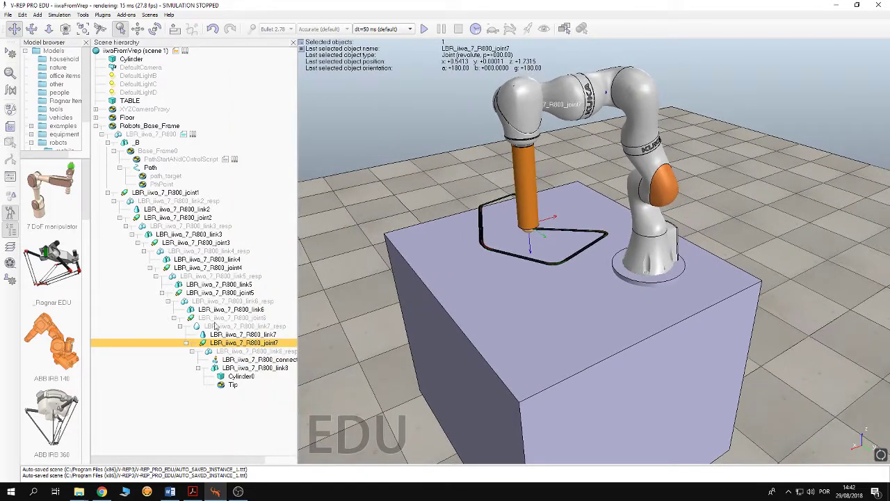
click(208, 321)
click(211, 343)
click(214, 327)
click(215, 335)
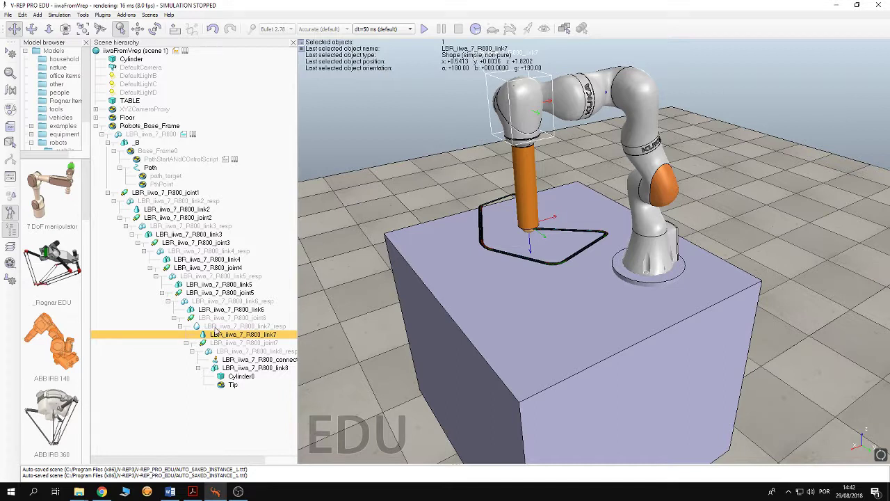
click(215, 327)
click(215, 335)
click(216, 327)
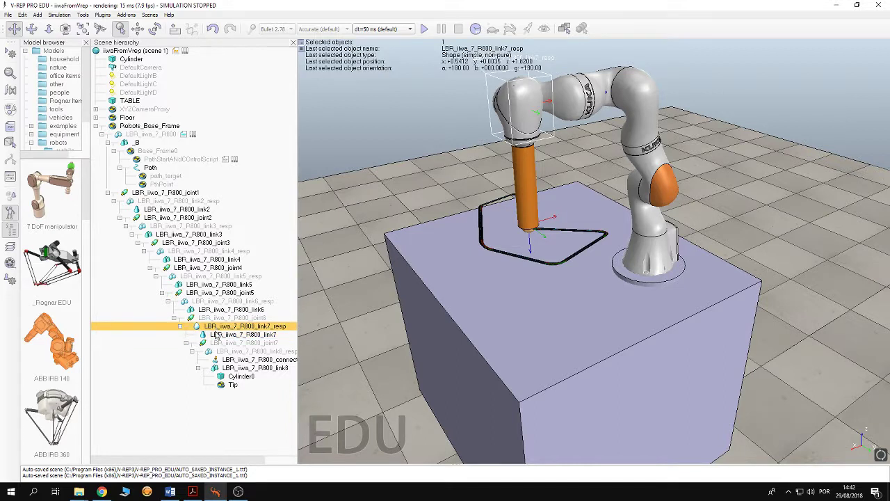
click(215, 334)
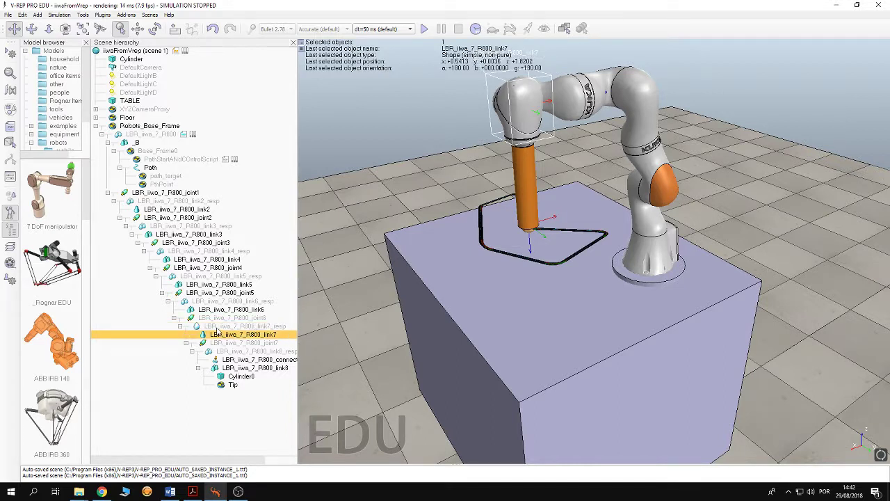
click(216, 327)
click(217, 335)
click(203, 327)
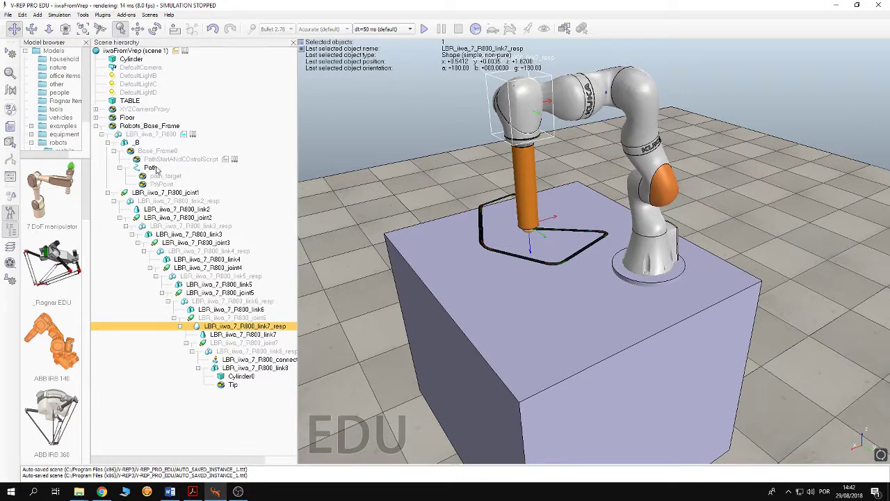
- Edit the Path's control points, then close the Path edition dialog and apply the changes
click(149, 169)
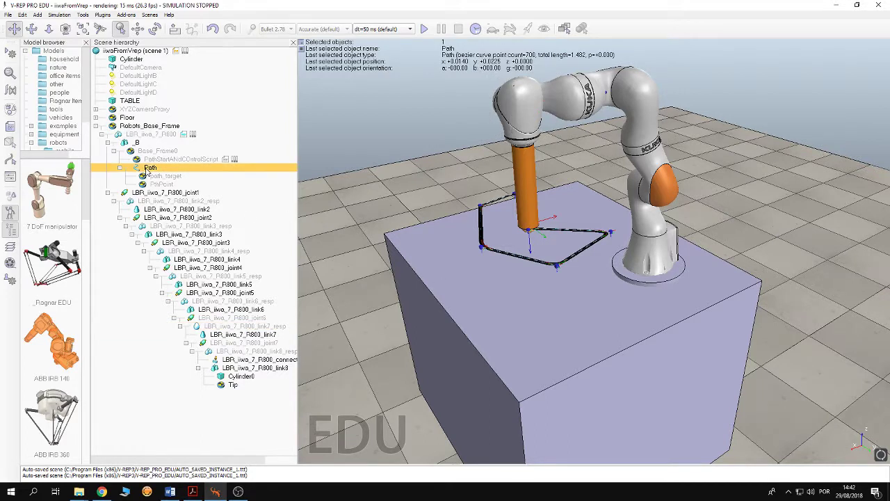
click(11, 160)
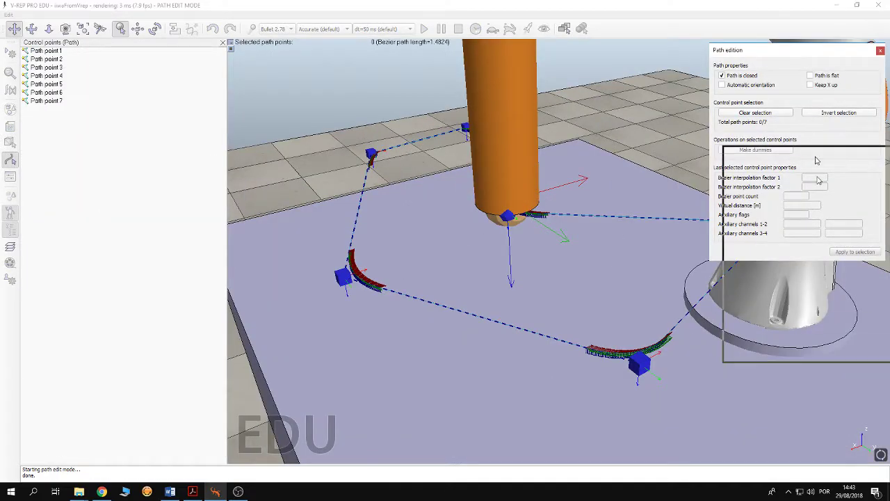
drag(803, 54, 821, 261)
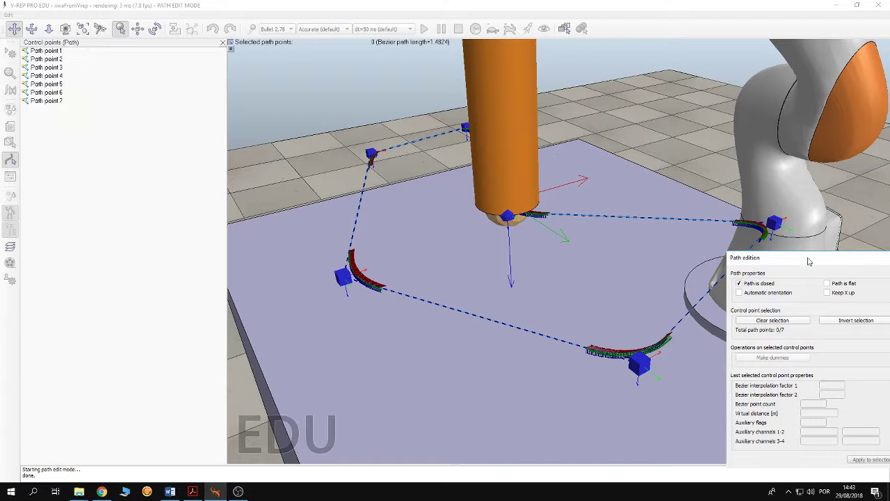
drag(809, 259, 758, 174)
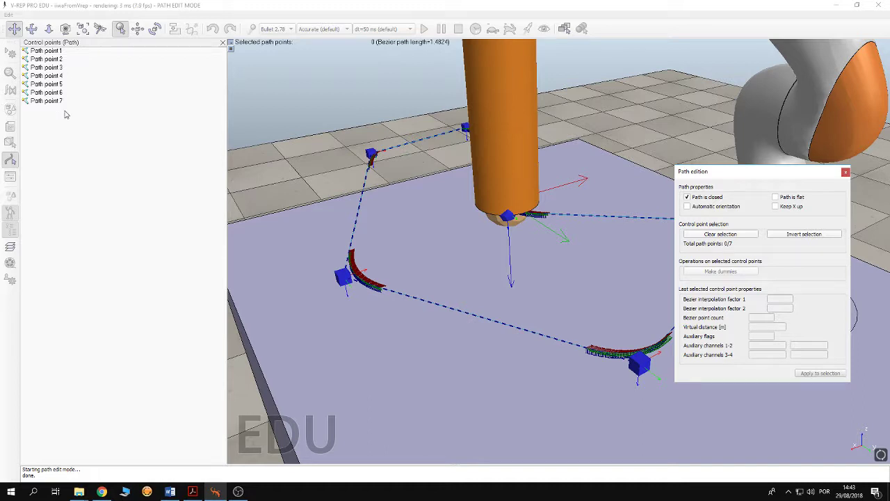
click(846, 173)
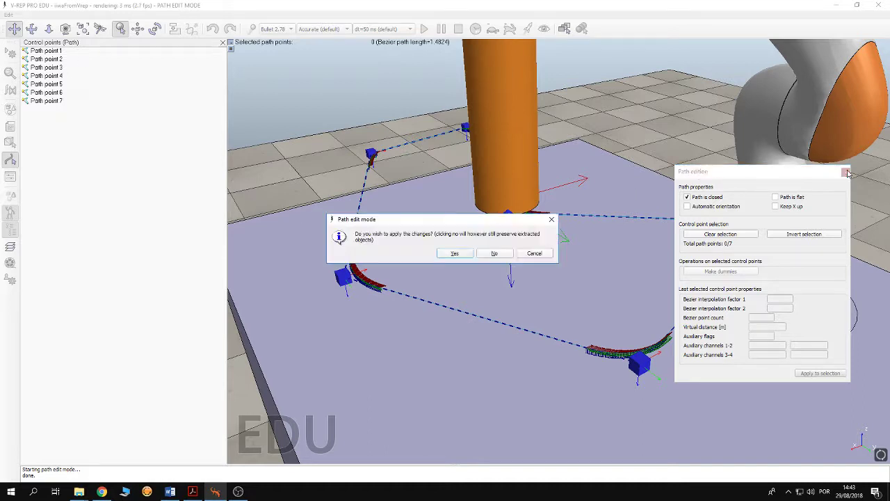
click(457, 253)
drag(459, 253, 524, 295)
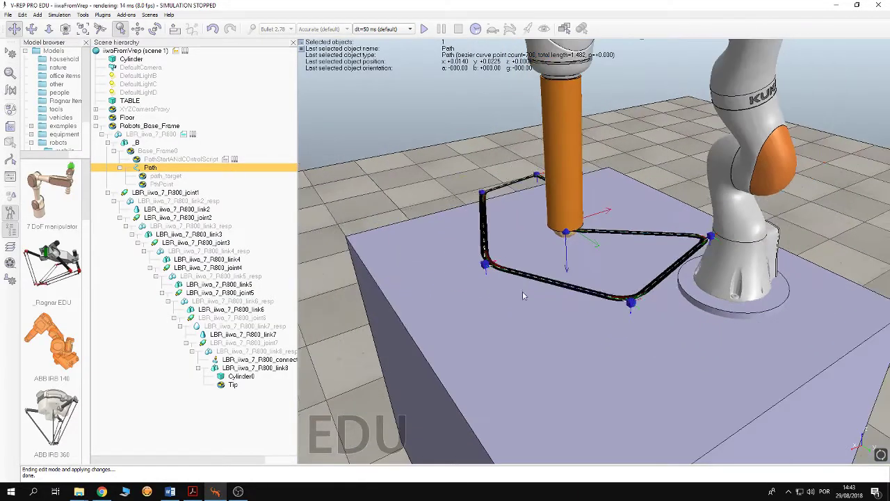
drag(448, 252, 461, 235)
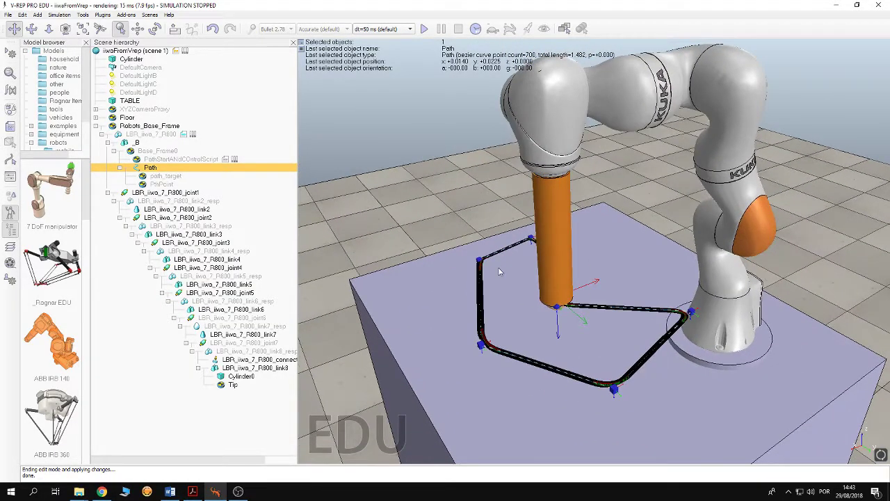
click(173, 177)
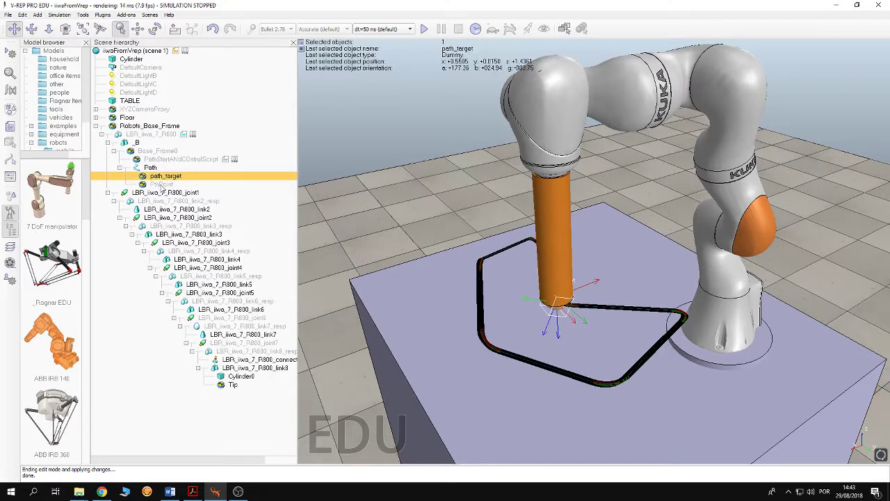
click(160, 185)
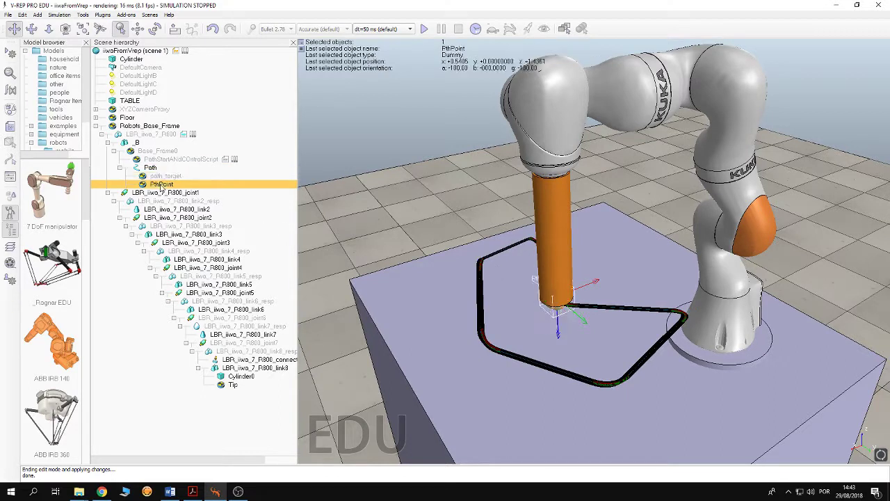
double_click(144, 184)
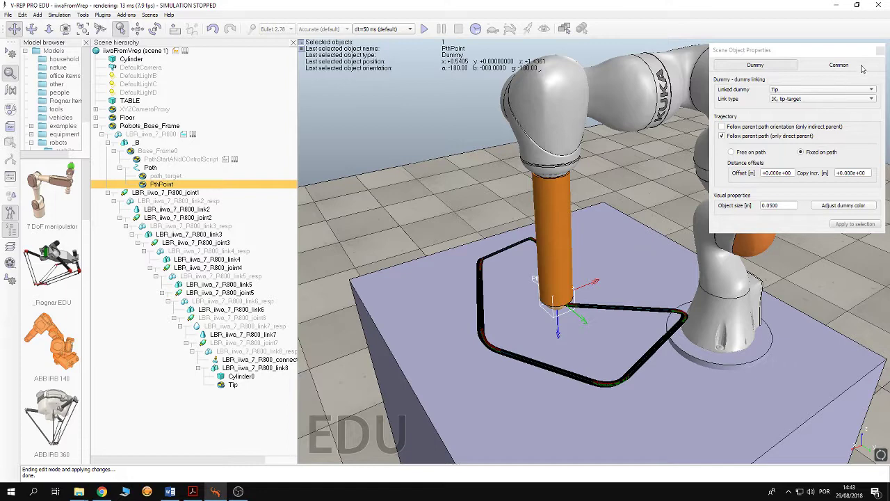
click(879, 51)
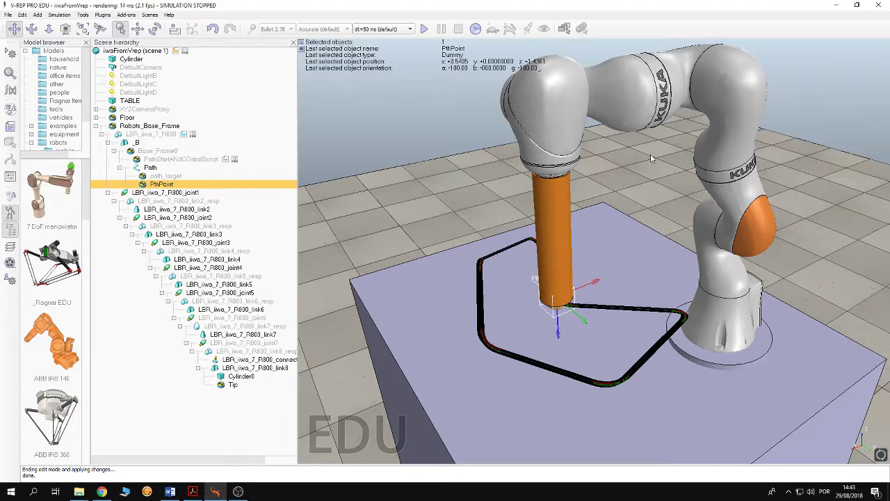
click(518, 182)
drag(518, 183, 480, 239)
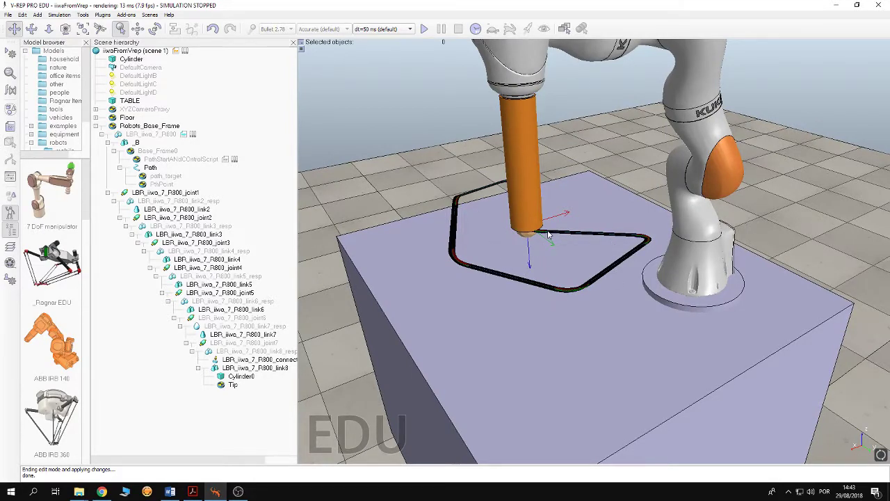
drag(549, 238, 567, 231)
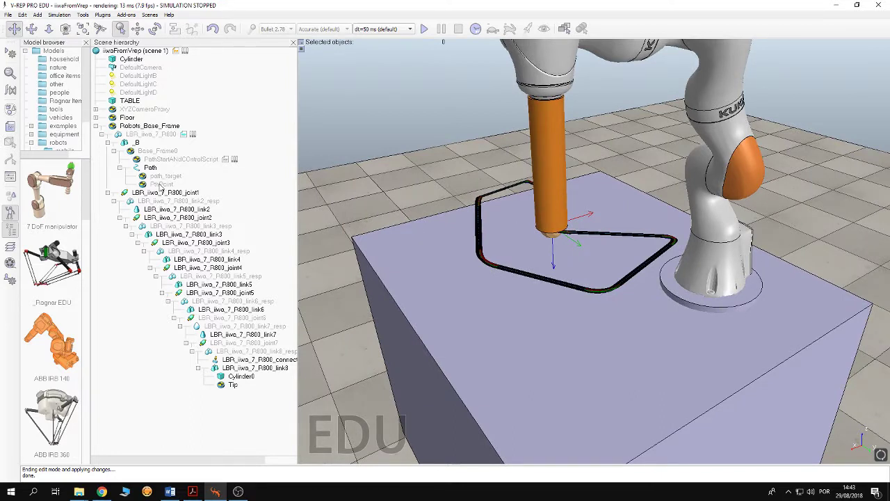
click(162, 185)
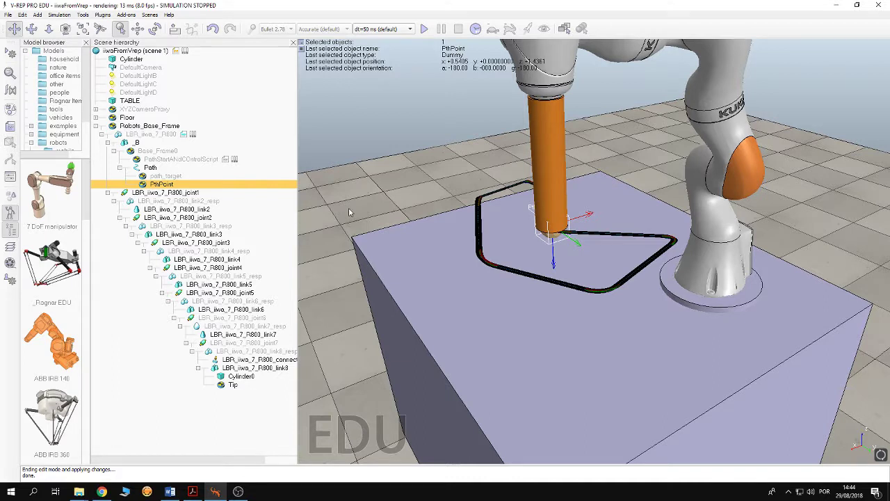
double_click(142, 184)
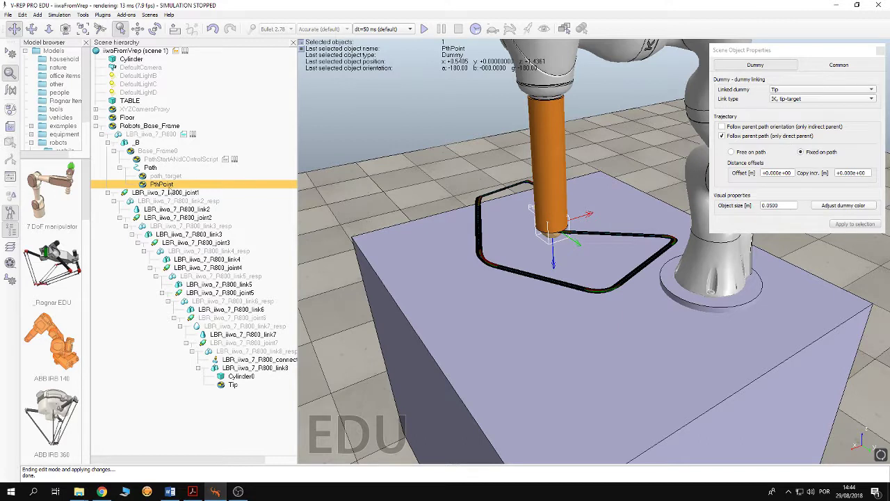
click(146, 167)
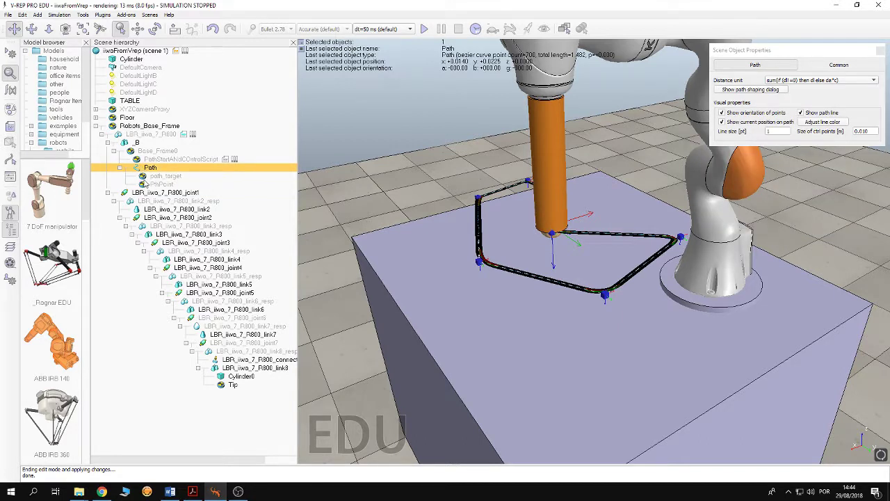
click(147, 184)
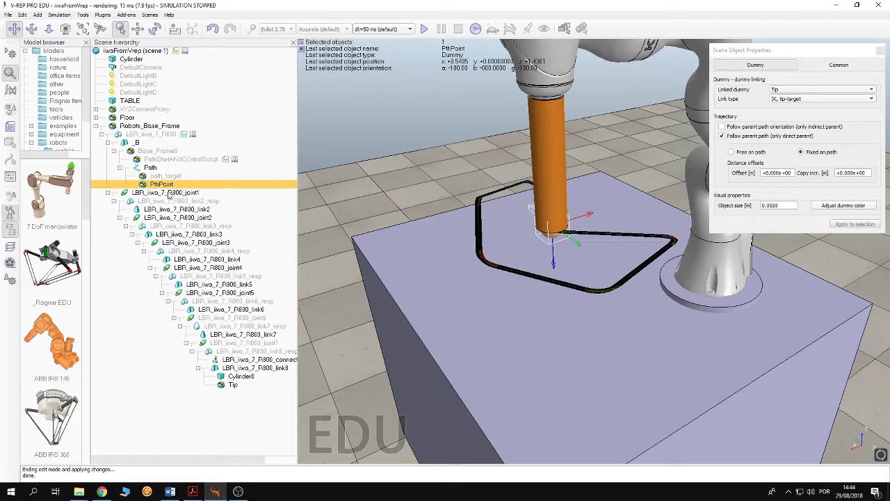
click(143, 187)
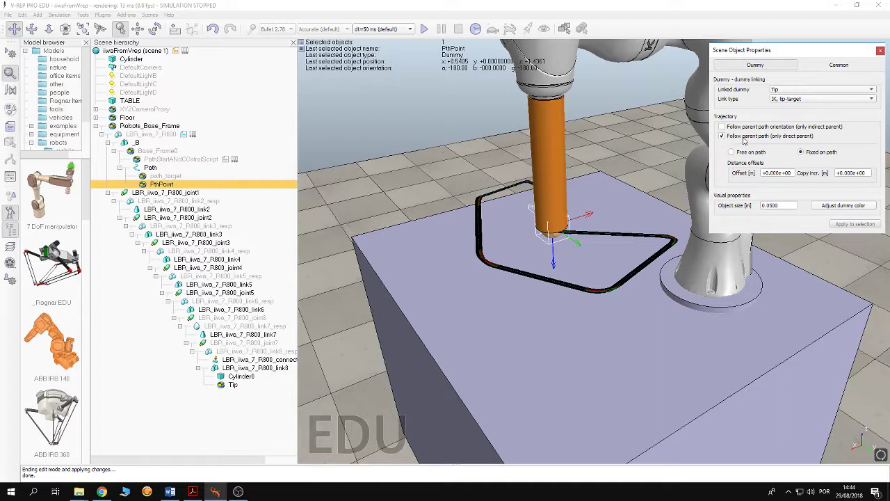
click(880, 50)
click(435, 165)
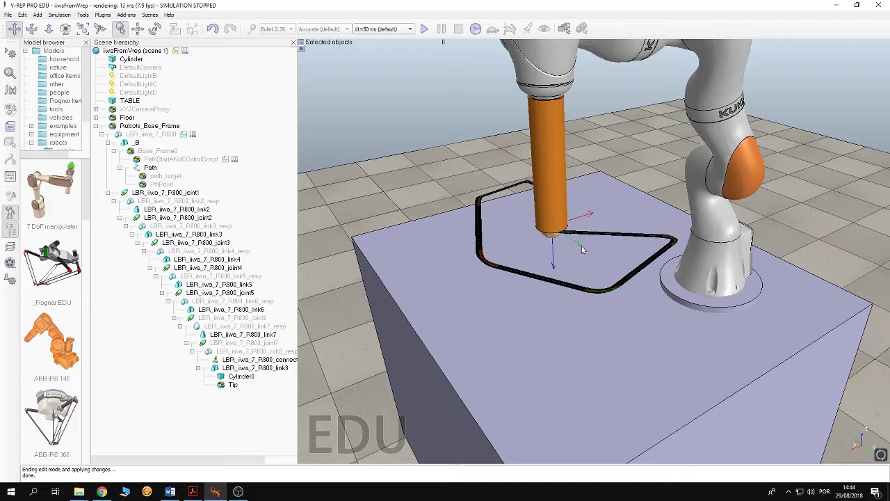
- Switch to the Vrep + KST Word document showing the remoteApi diagram
click(171, 491)
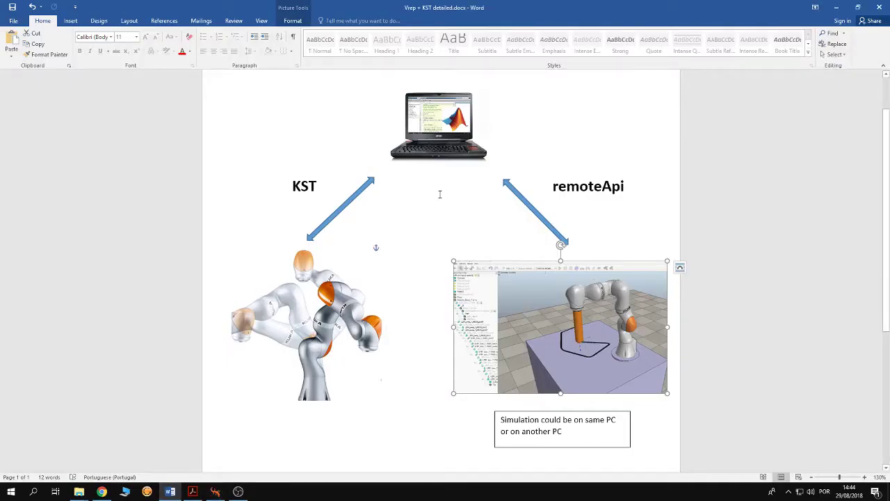